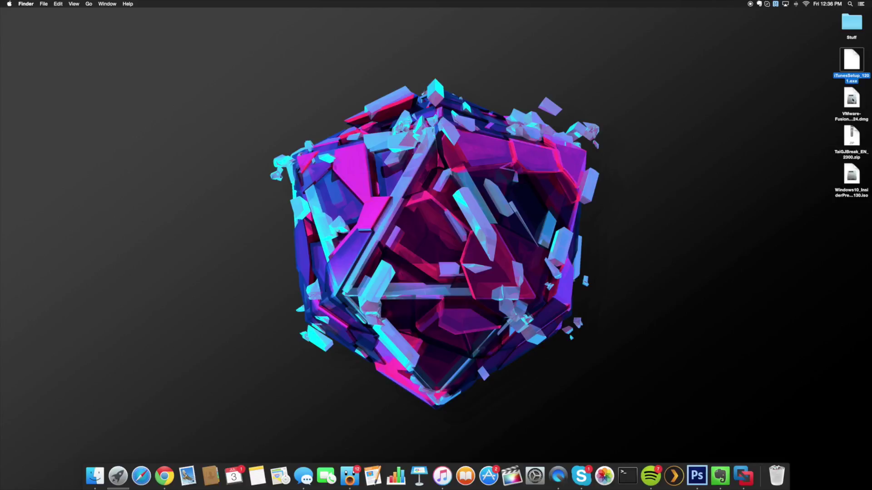
Open the VMware Fusion disk image and launch its installer.
double_click(852, 100)
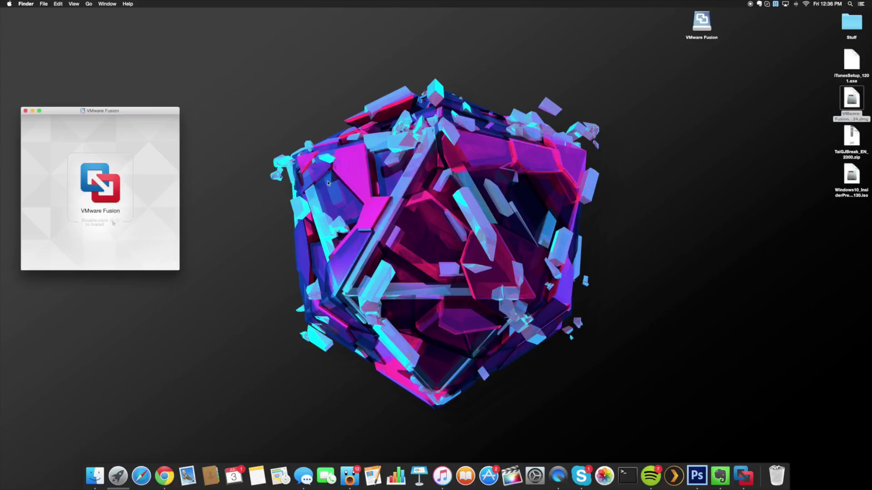
drag(105, 114, 388, 126)
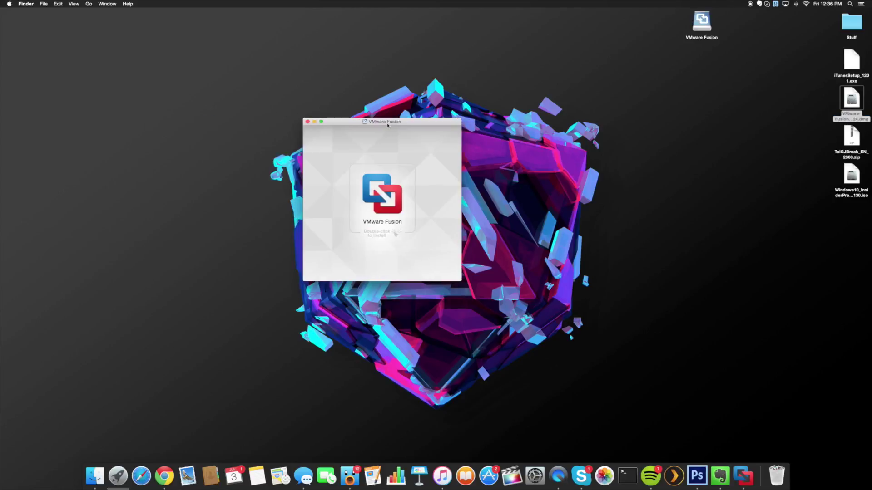
double_click(386, 193)
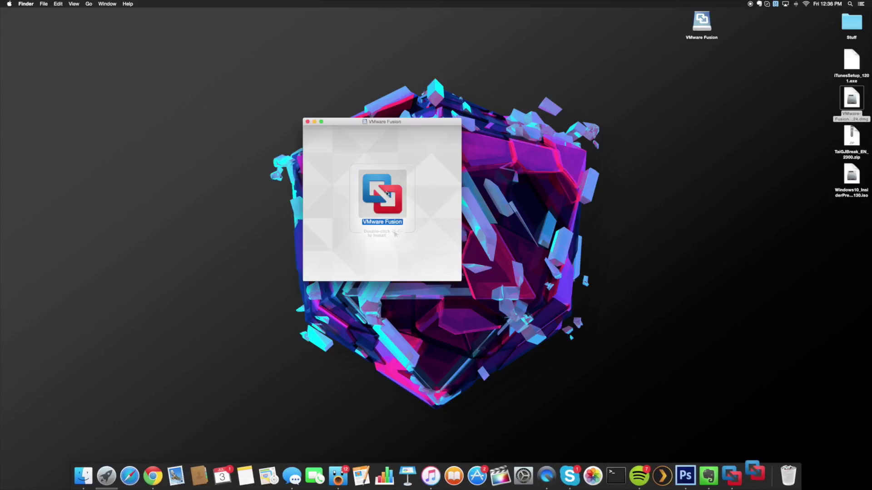
right_click(732, 475)
click(732, 452)
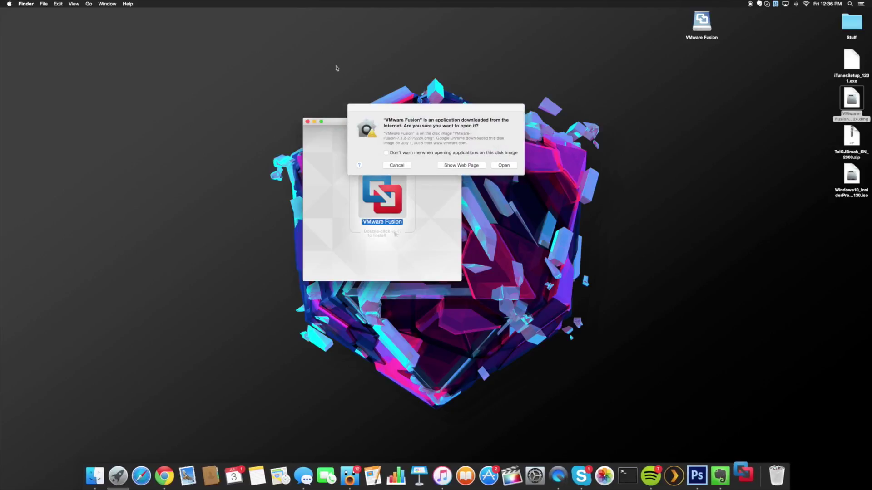
Allow the downloaded installer to open and authorise it with the administrator password.
click(504, 165)
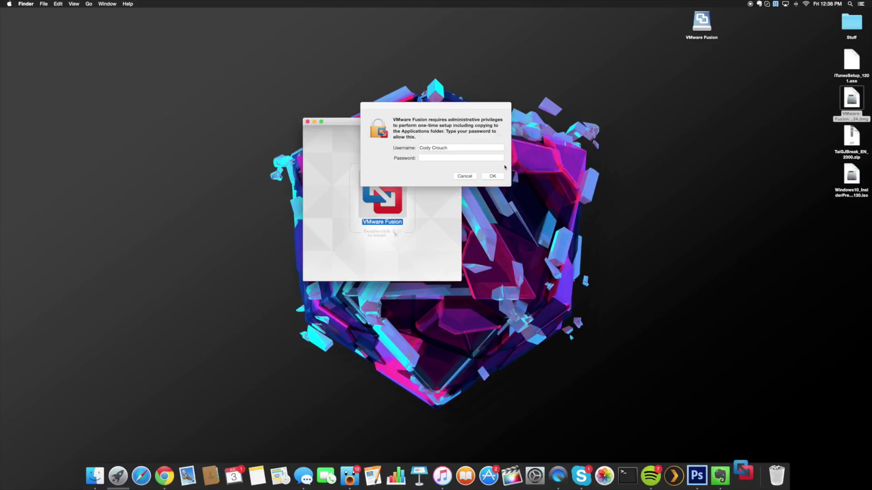
click(472, 157)
text(********)
key(Return)
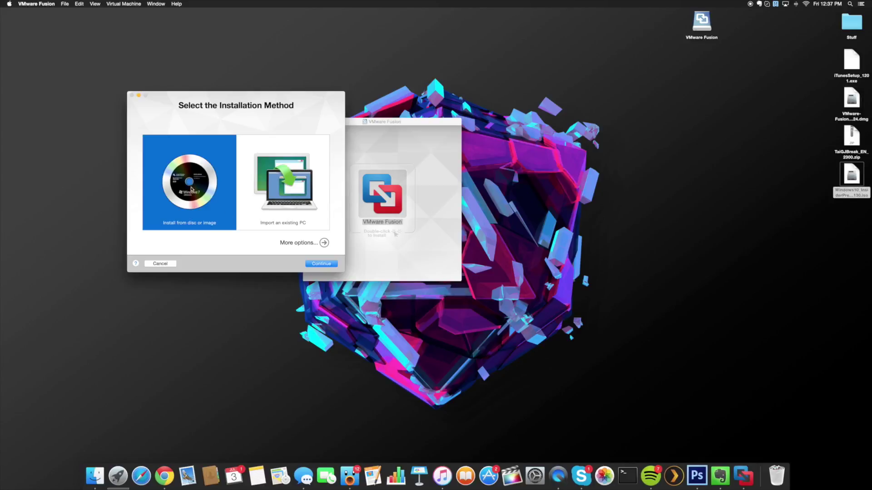
Install from disc image, choosing Windows10_InsiderPreview_x32_EN-US_10130.iso from the Desktop.
click(852, 178)
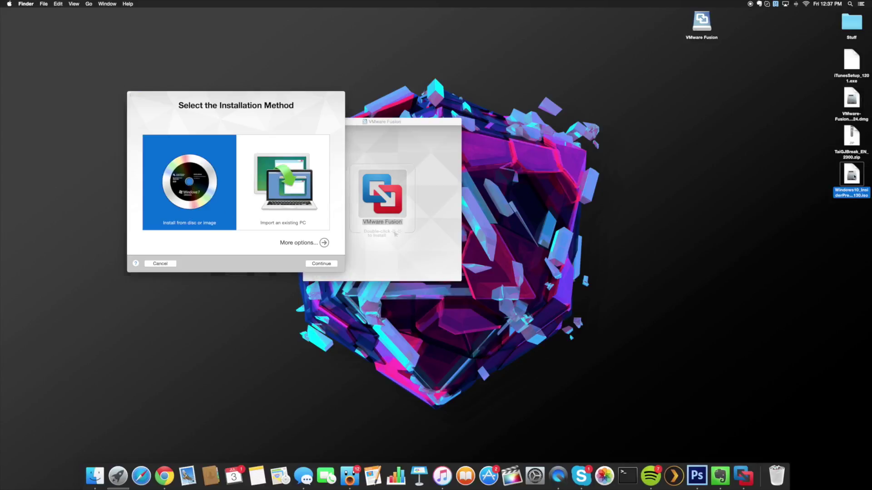
click(197, 184)
click(328, 264)
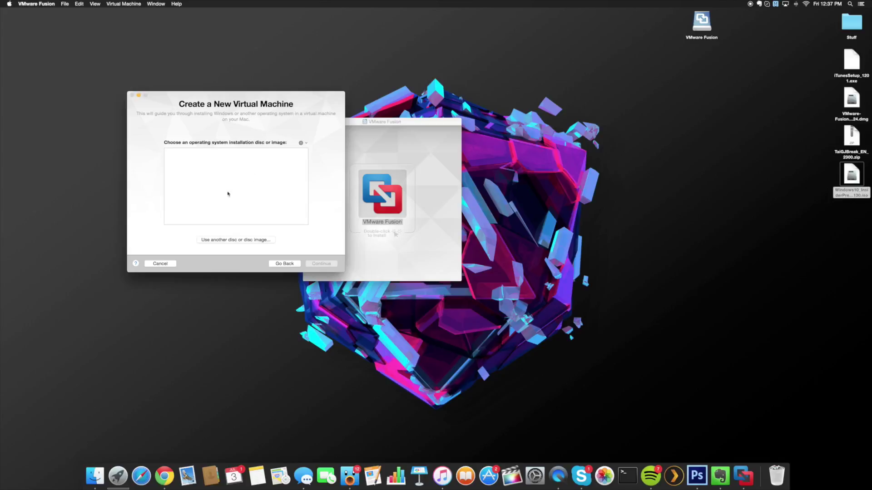
click(236, 241)
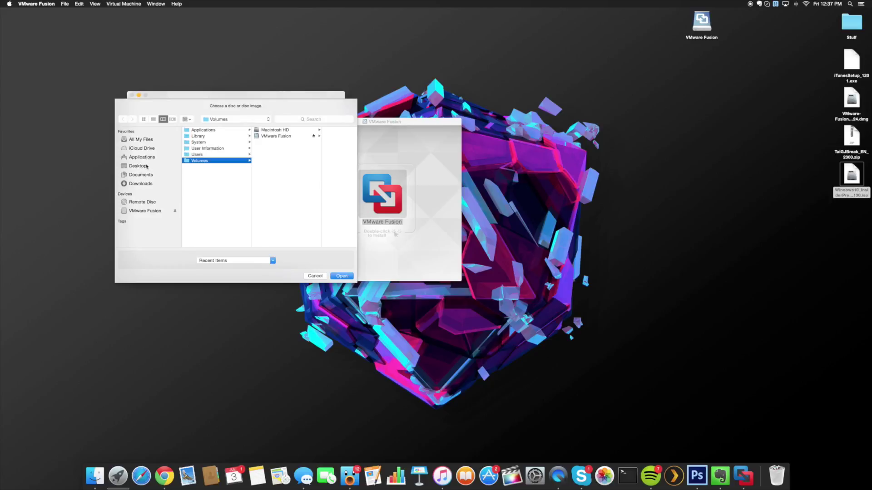
click(146, 166)
click(215, 155)
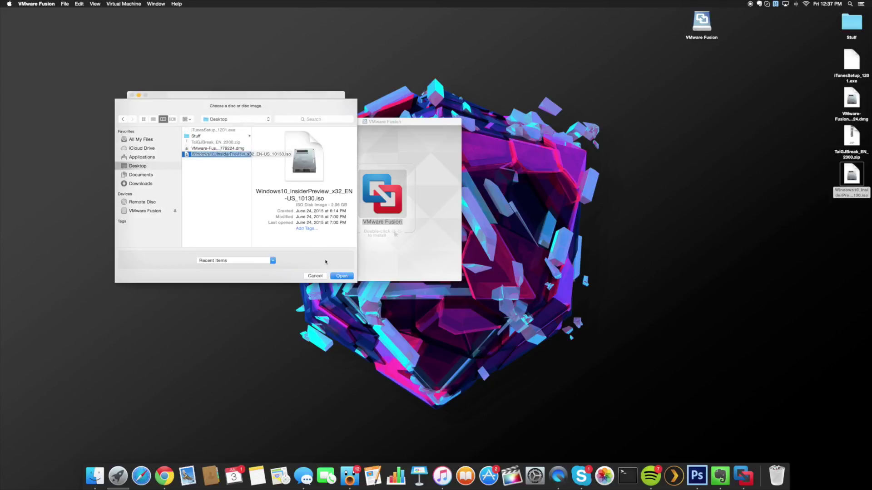
click(342, 276)
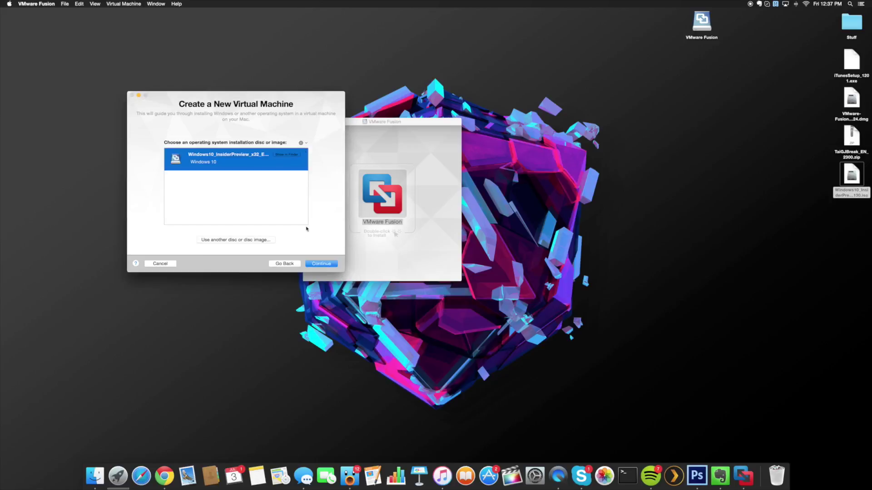
click(327, 267)
Skip the Windows product key and choose the More Isolated integration level.
click(230, 170)
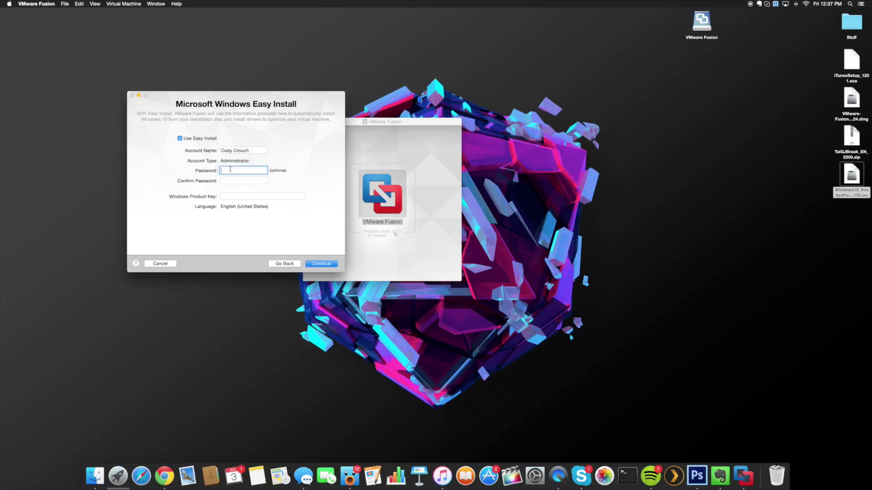
click(325, 266)
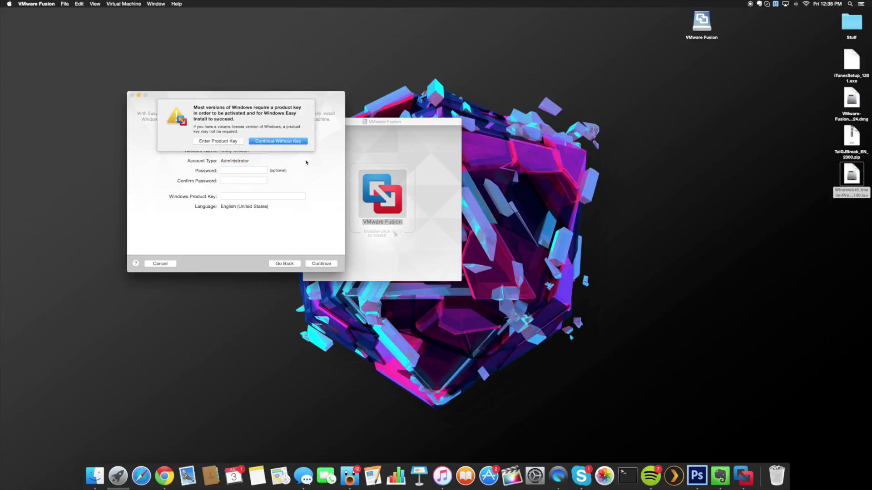
click(279, 141)
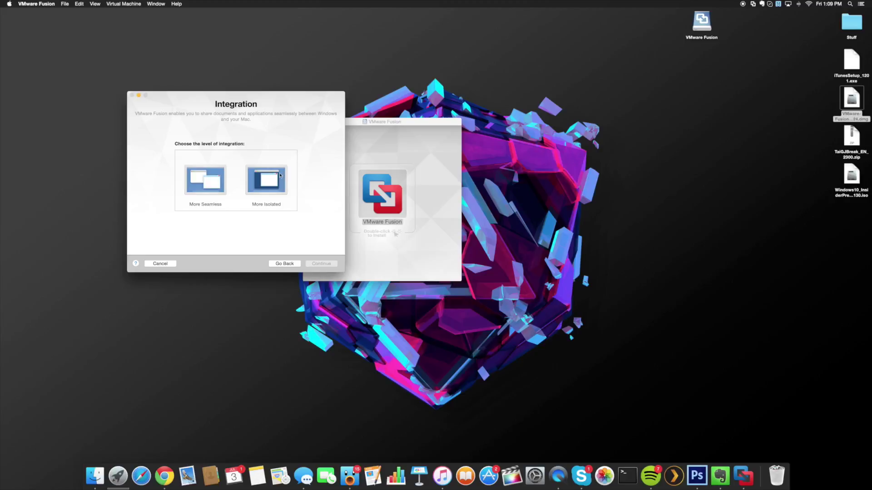
click(279, 176)
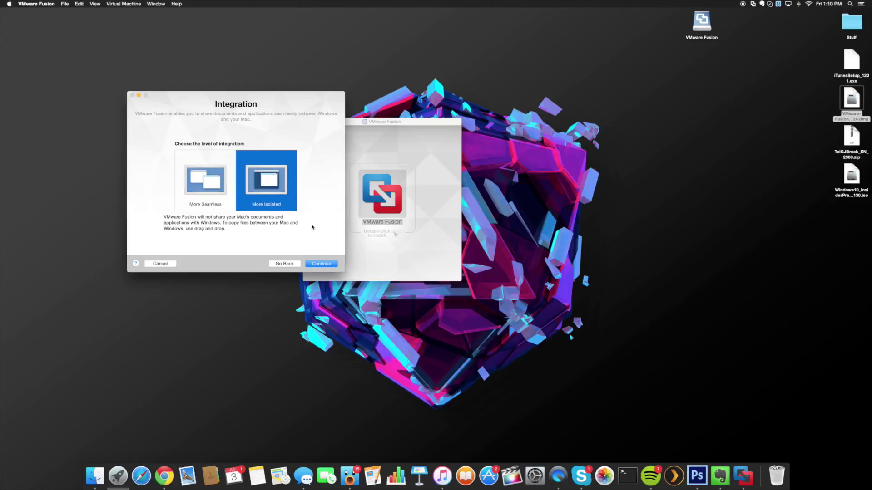
click(322, 264)
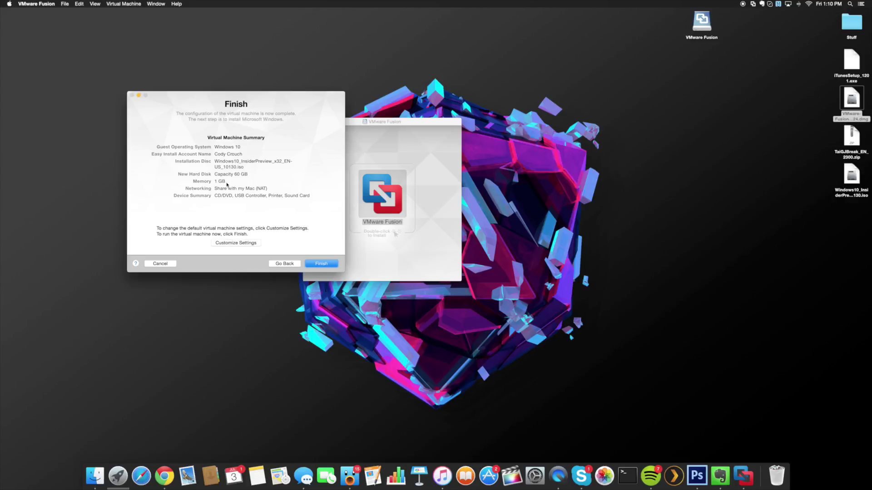
Save the new virtual machine under the name Windows10TaiGJailbreak.
key(Return)
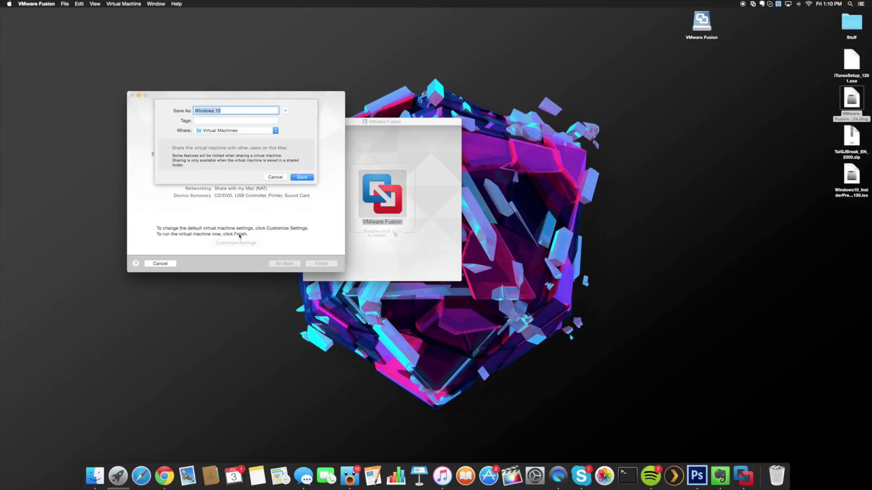
click(218, 110)
key(Right)
key(Right)
text(TaiGJailbreak)
key(Return)
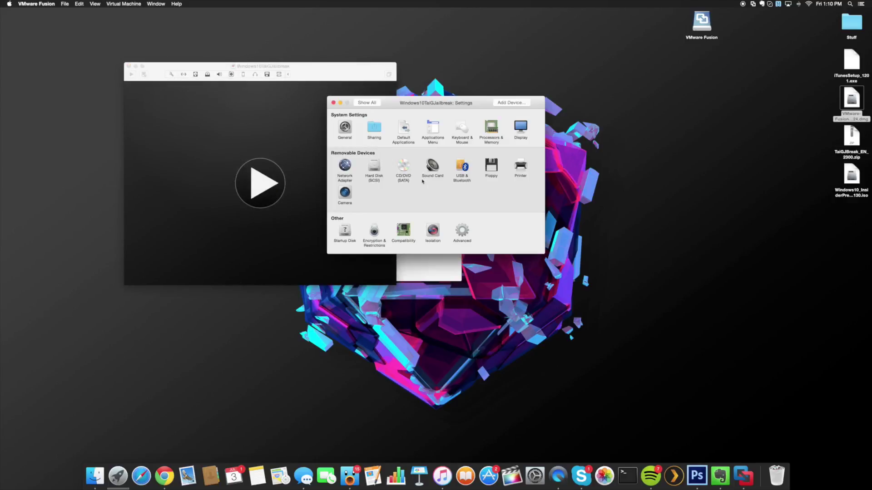
Give the VM 2 processor cores and 2048 MB of memory.
click(496, 133)
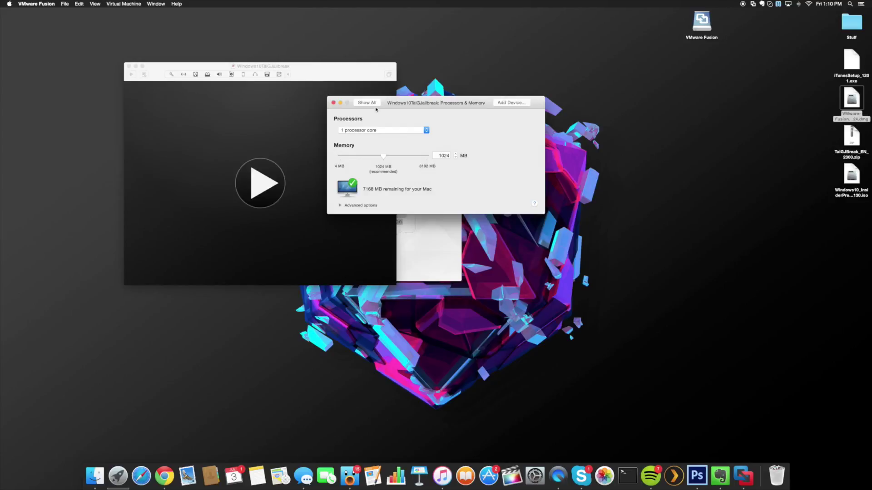
click(358, 103)
click(494, 129)
click(426, 131)
click(416, 138)
double_click(437, 155)
text(2048)
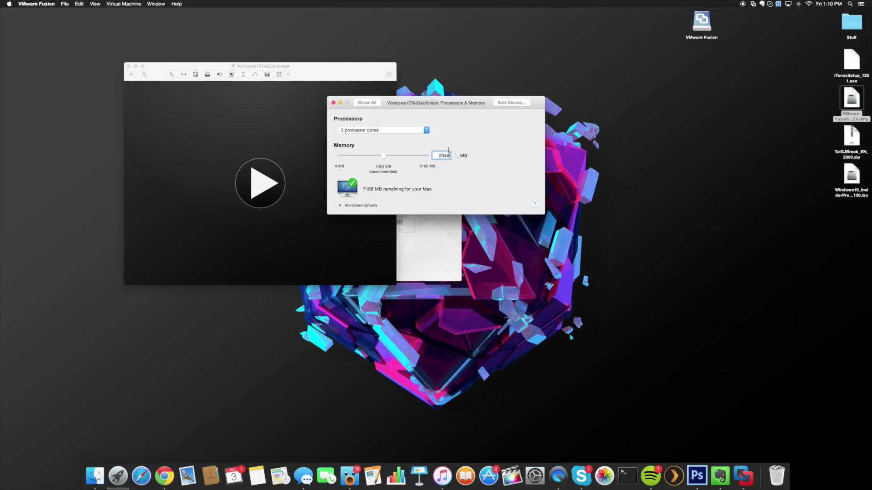
click(369, 103)
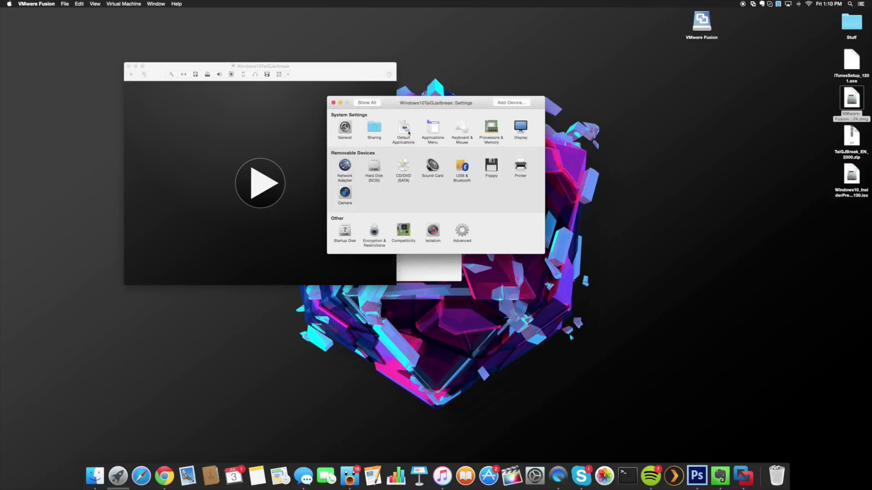
click(333, 103)
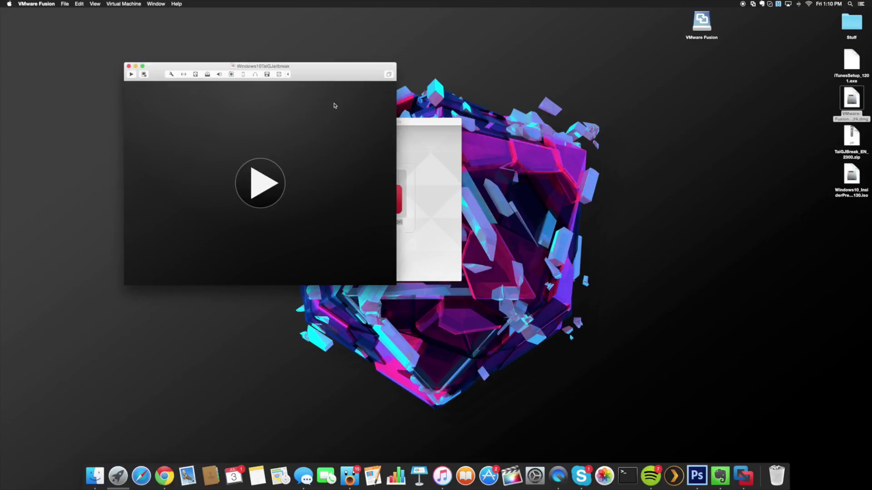
Start the VM and install the Windows 10 Pro Insider Preview edition.
click(263, 187)
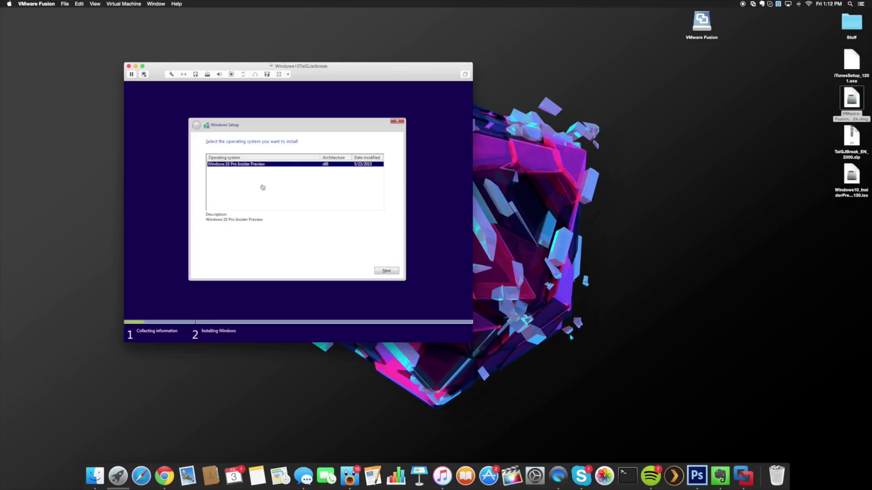
click(249, 167)
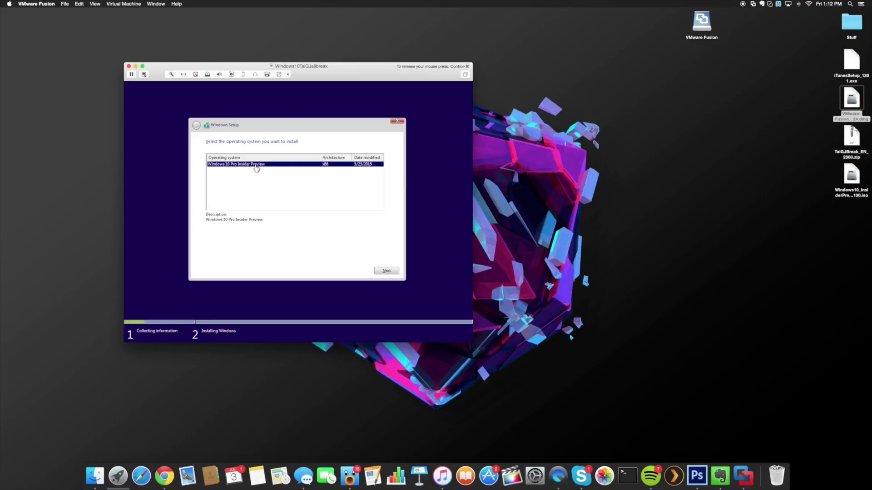
click(387, 272)
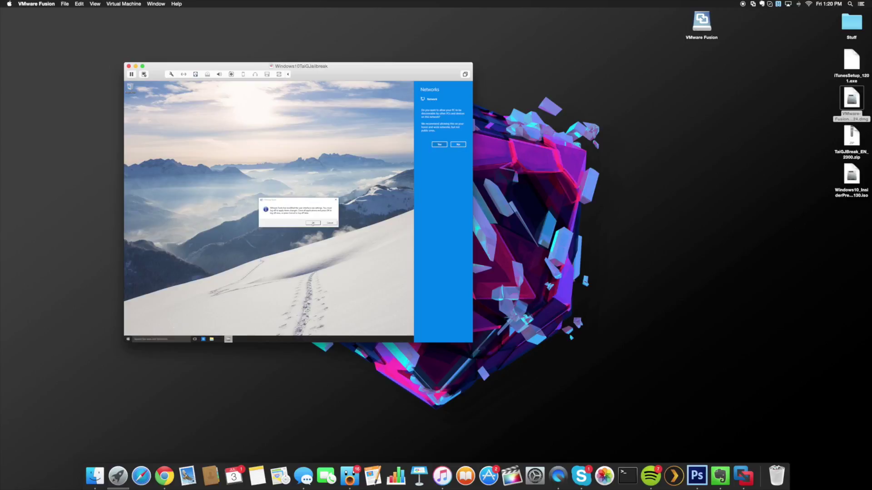
Dismiss the network prompt, sign out for VMware Tools, and sign back into Windows.
click(313, 224)
click(313, 223)
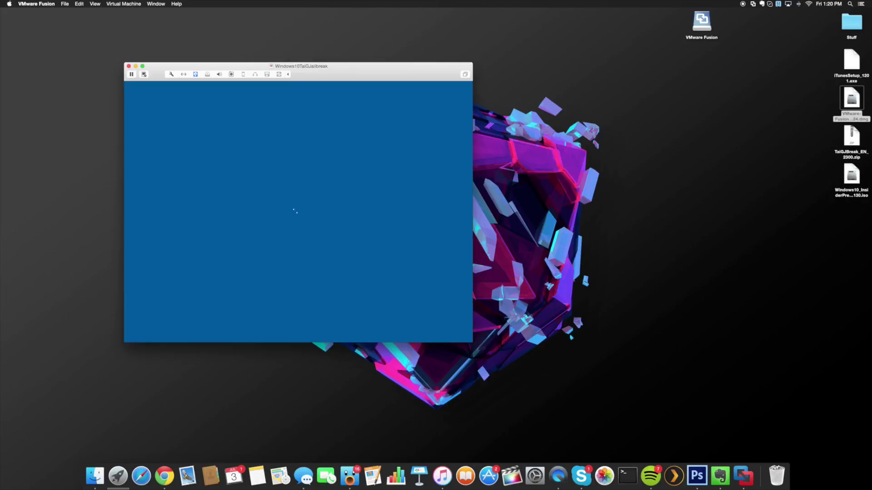
click(297, 171)
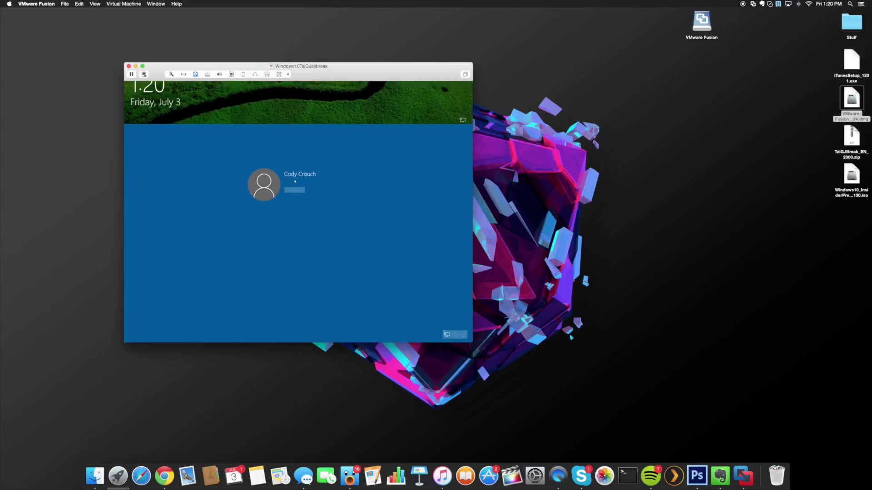
click(295, 190)
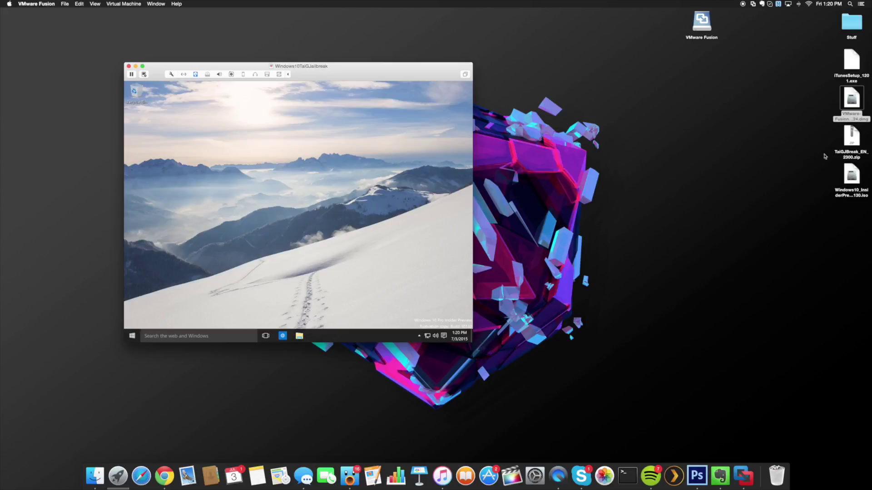
Unzip the TaiG jailbreak archive and place TaiGJBreak_EN_2300.exe beside iTunesSetup_1201.exe.
click(850, 143)
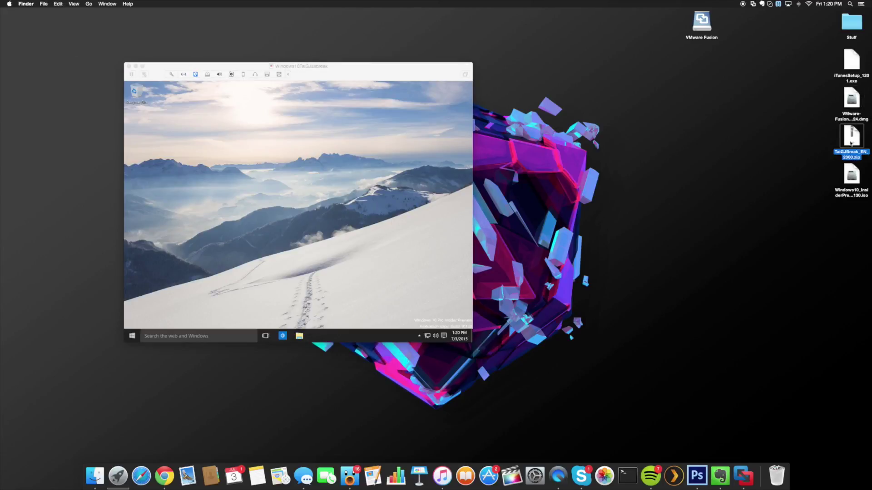
double_click(850, 143)
drag(869, 162, 817, 163)
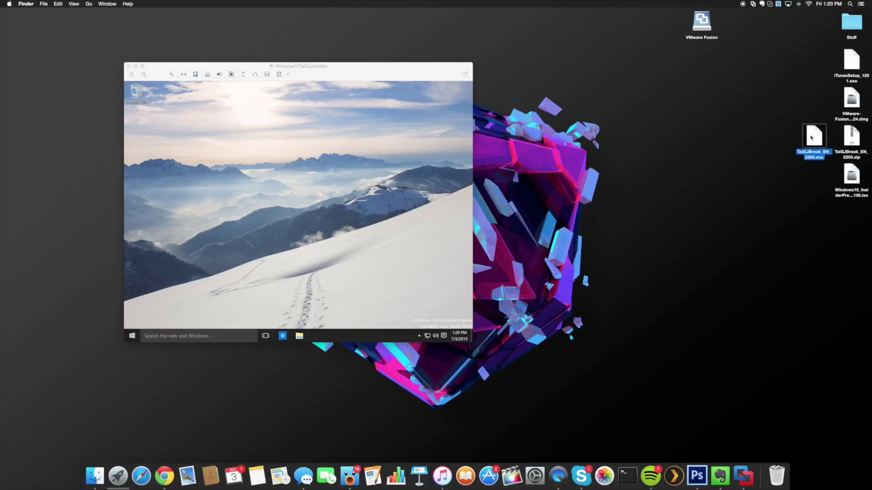
drag(810, 138, 773, 138)
drag(856, 69, 780, 68)
Copy TaiGJBreak_EN_2300.exe and iTunesSetup_1201.exe onto the Windows VM desktop.
click(780, 146)
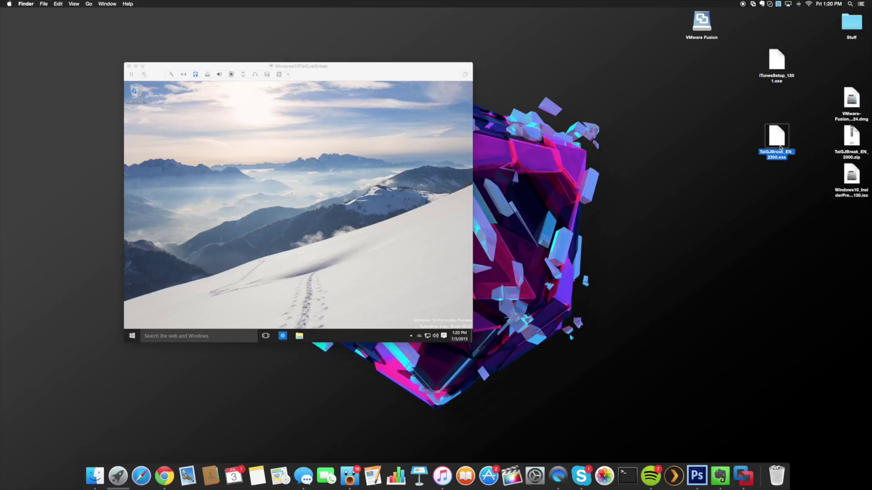
super+click(782, 62)
drag(783, 63, 340, 159)
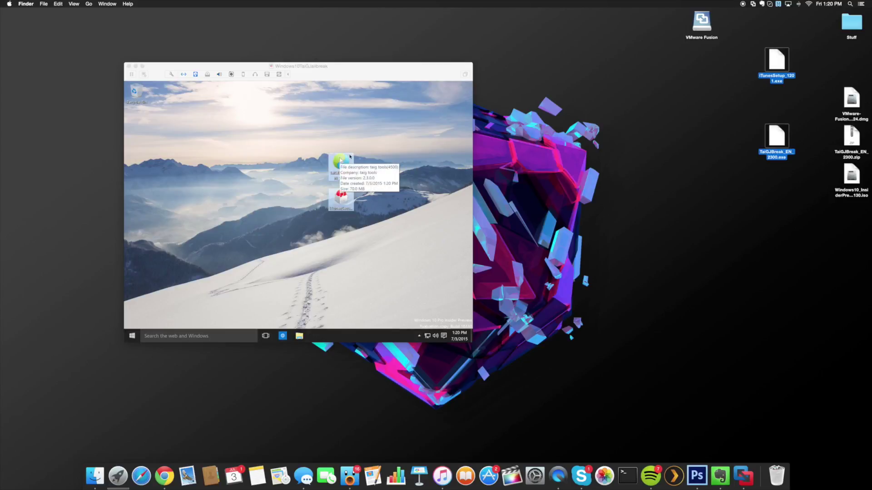
drag(337, 161, 137, 128)
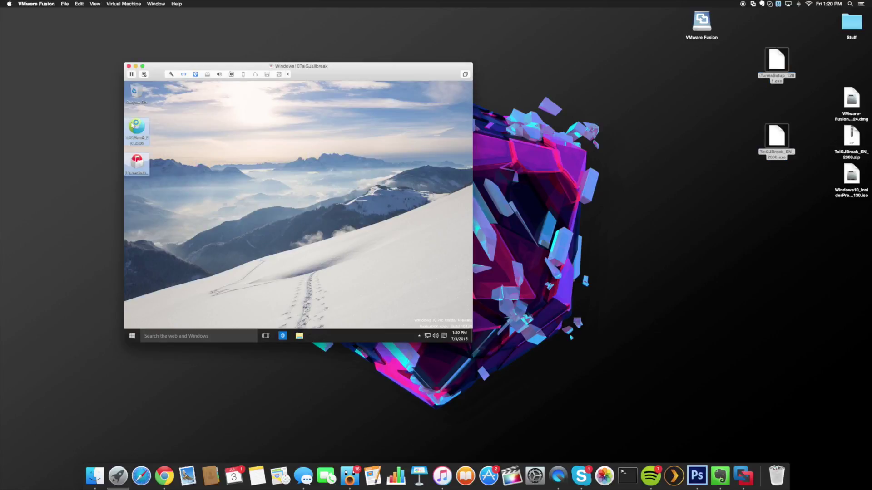
Run iTunesSetup_1201.exe through to completion and agree to the iTunes licence.
click(144, 159)
double_click(141, 164)
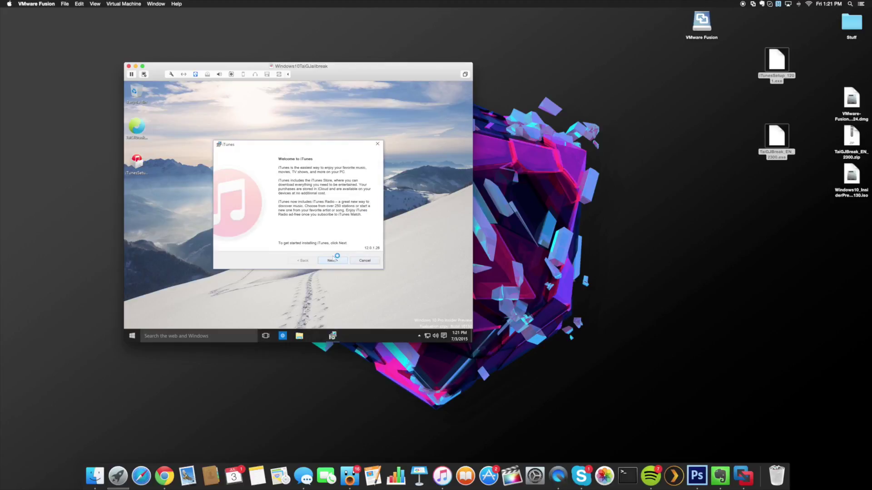
click(335, 259)
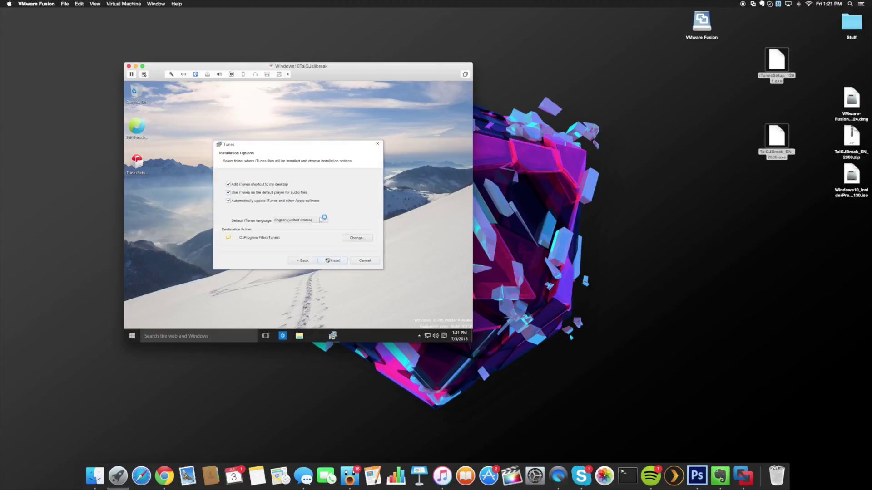
click(333, 260)
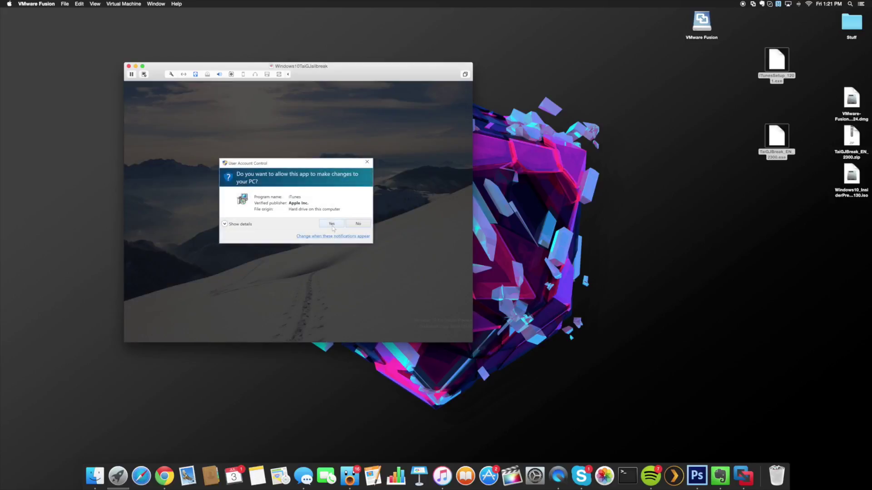
click(332, 225)
click(332, 224)
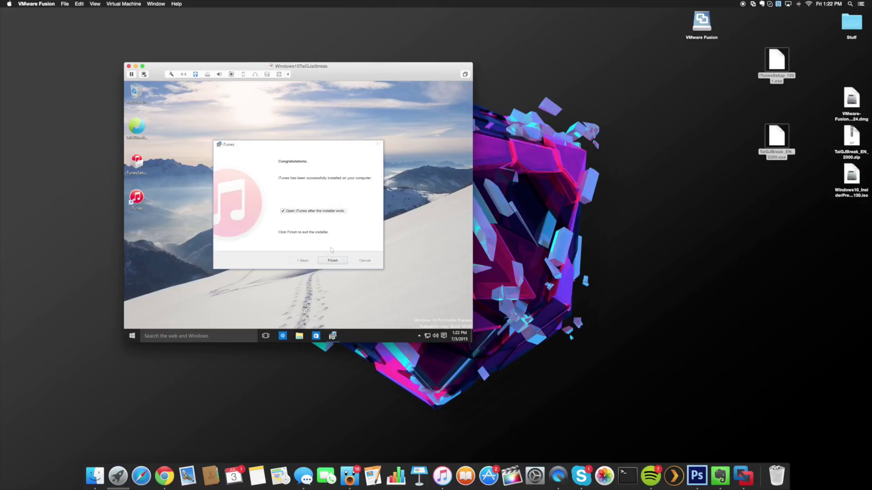
click(331, 261)
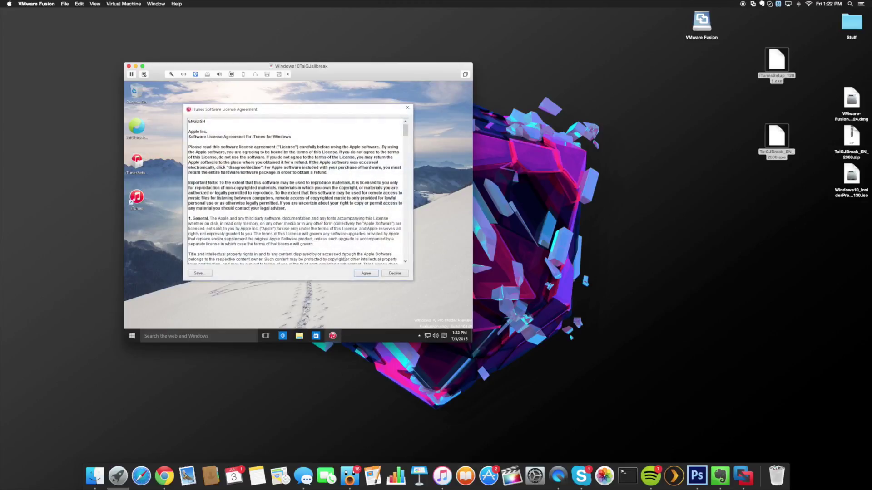
click(363, 275)
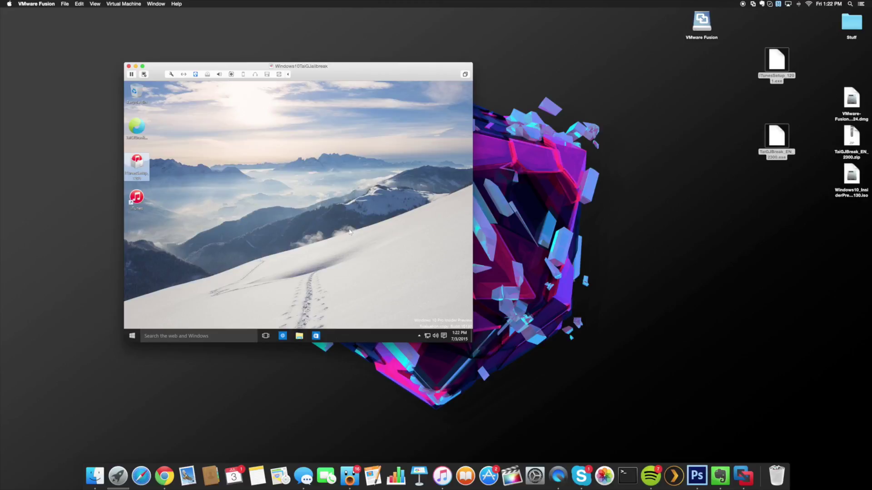
Decline the iTunes update download and the library-sharing offer.
click(350, 232)
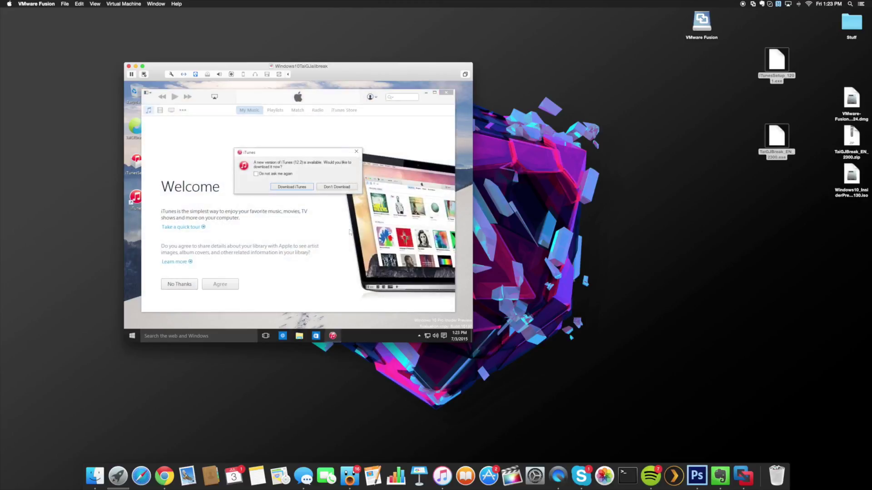
click(336, 187)
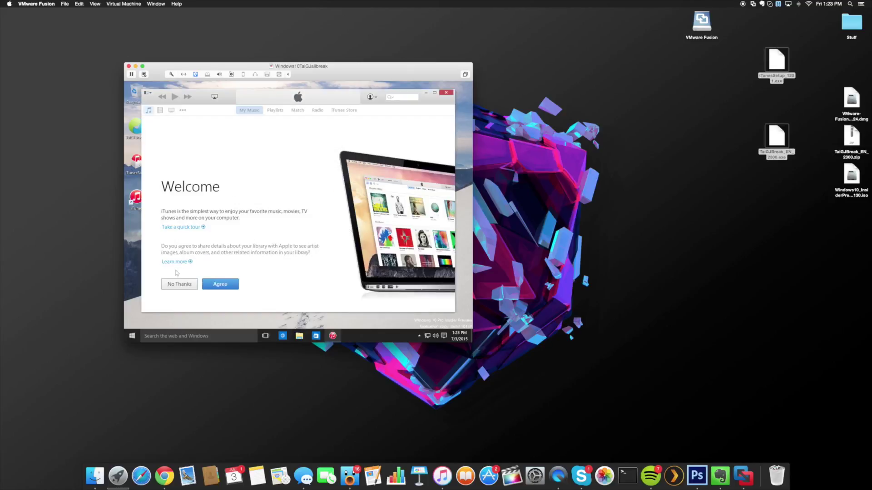
click(178, 285)
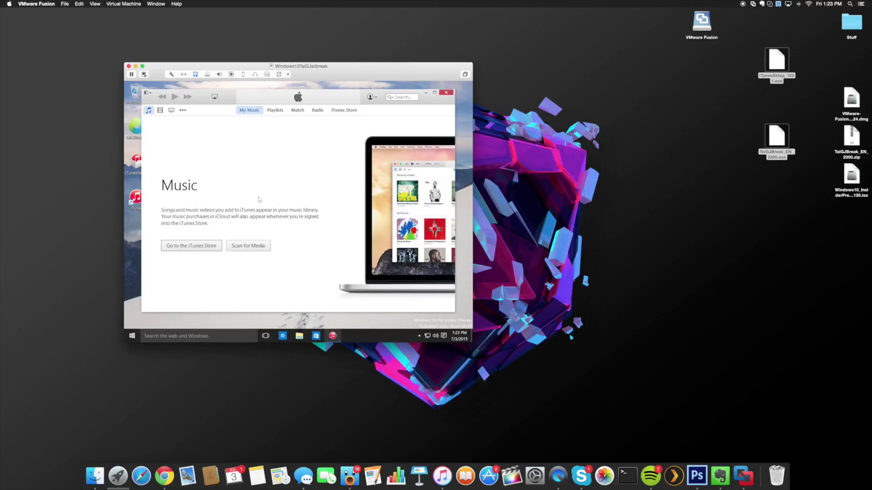
click(122, 5)
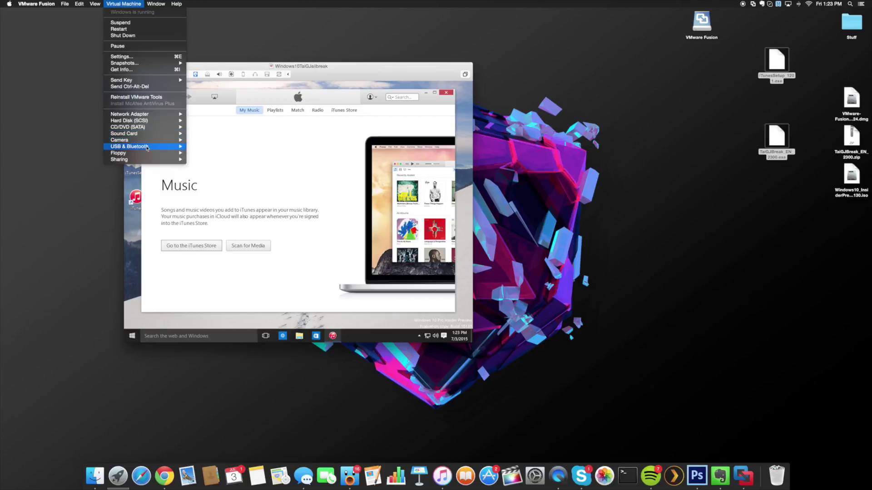
Connect the Apple iPhone via USB & Bluetooth, allow iTunes access, then close iTunes.
mouse_move(146, 147)
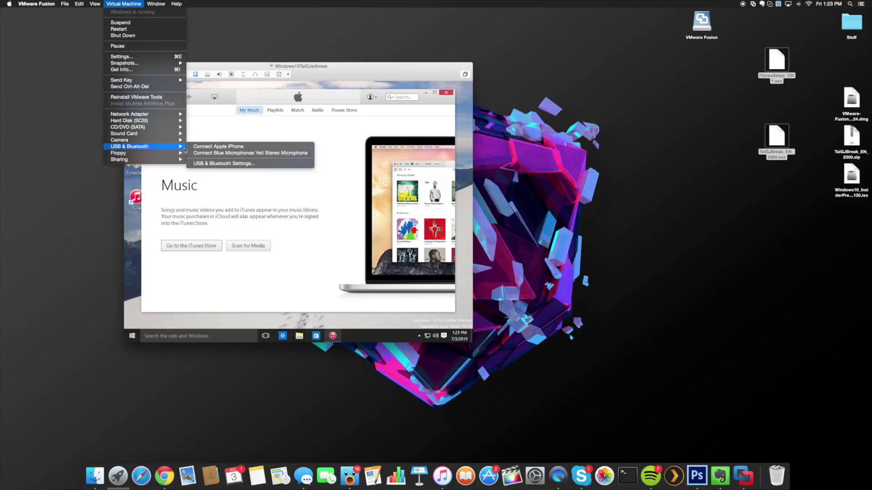
click(206, 147)
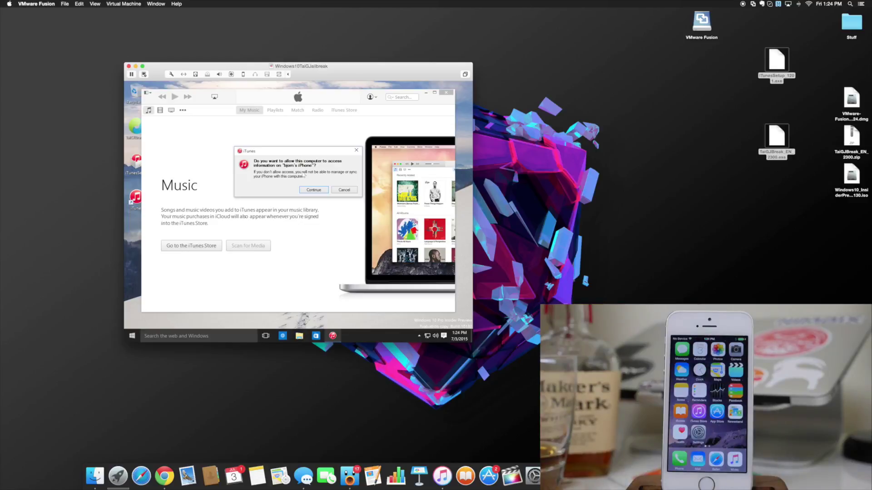
click(313, 189)
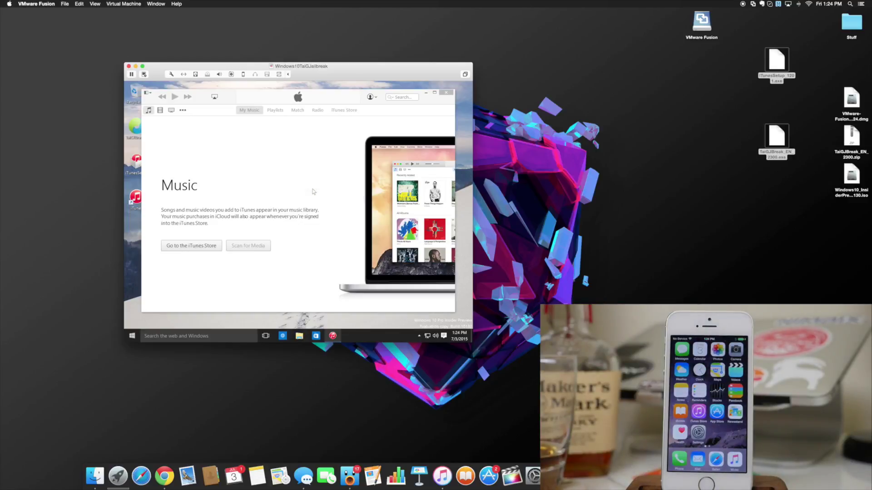
click(449, 93)
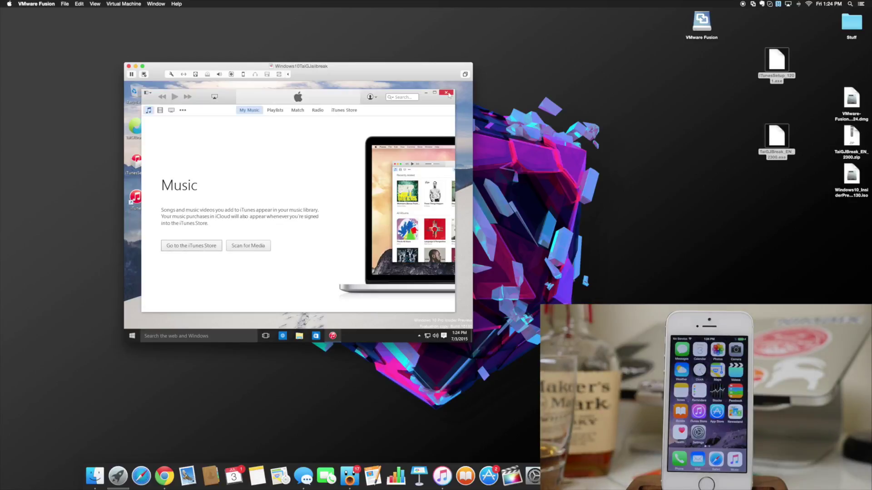
click(449, 94)
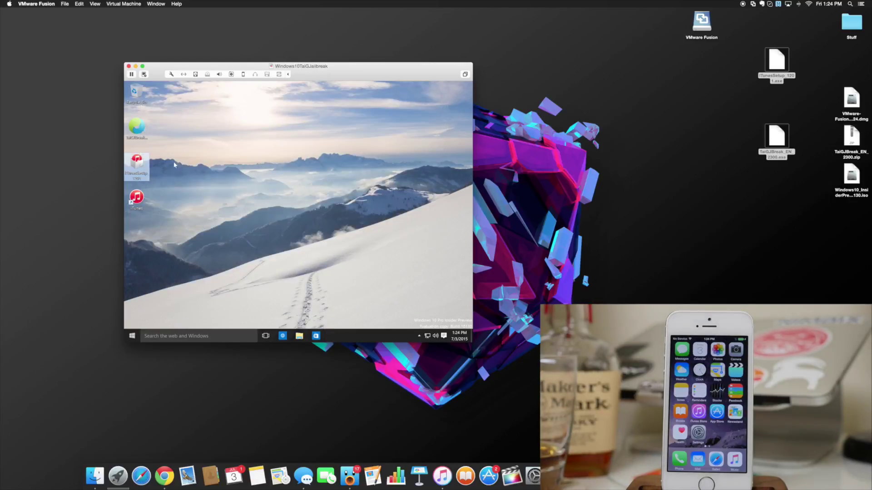
Launch TaiGJBreak from the desktop and uncheck 3K Assistant, leaving only Cydia selected.
click(137, 131)
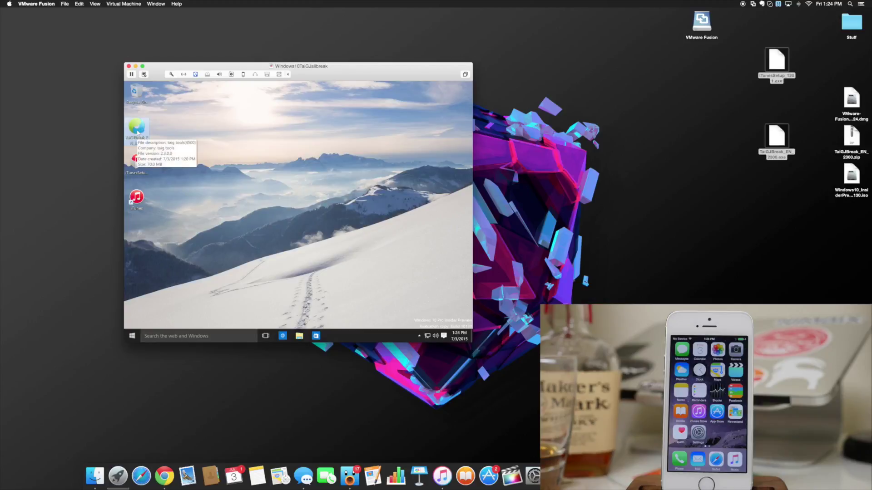
double_click(138, 131)
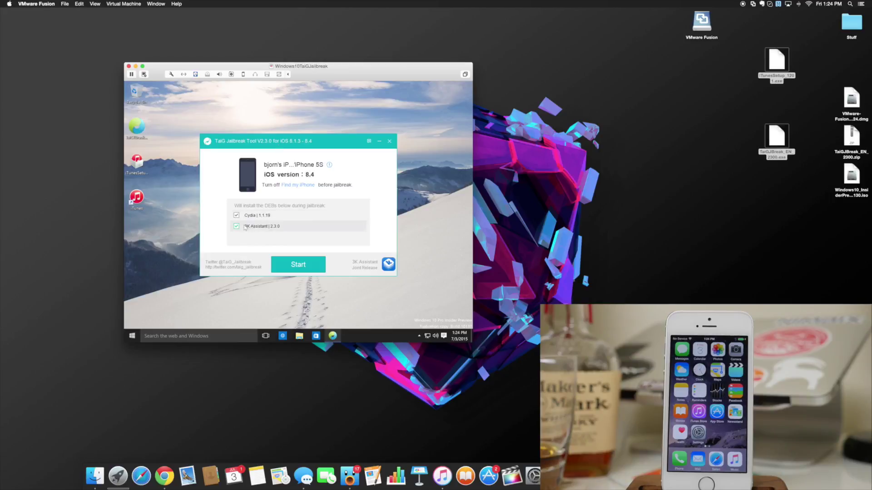
mouse_move(234, 229)
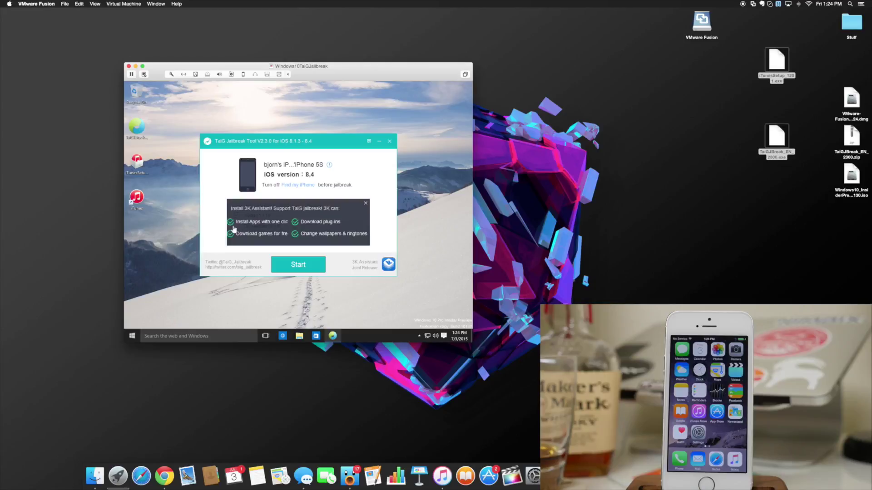
click(366, 203)
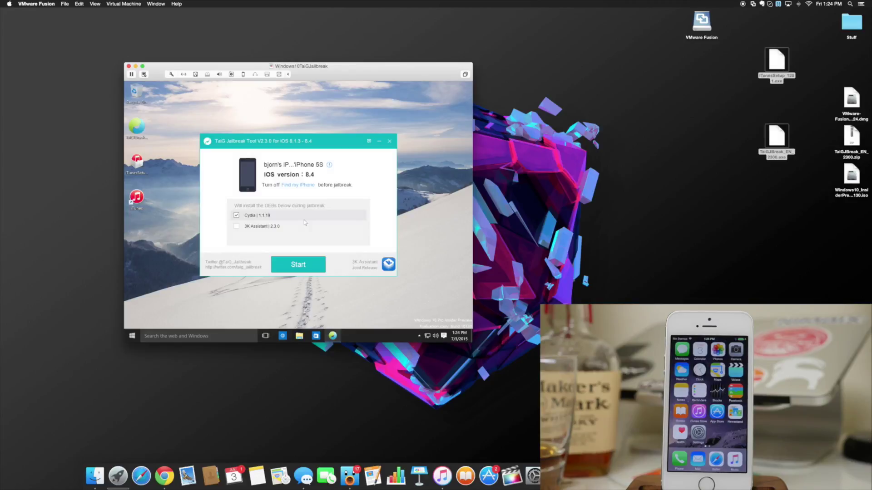
Run the TaiG jailbreak on the iPhone 5S and dismiss the 'Jailbreak succeeded!' message.
click(303, 265)
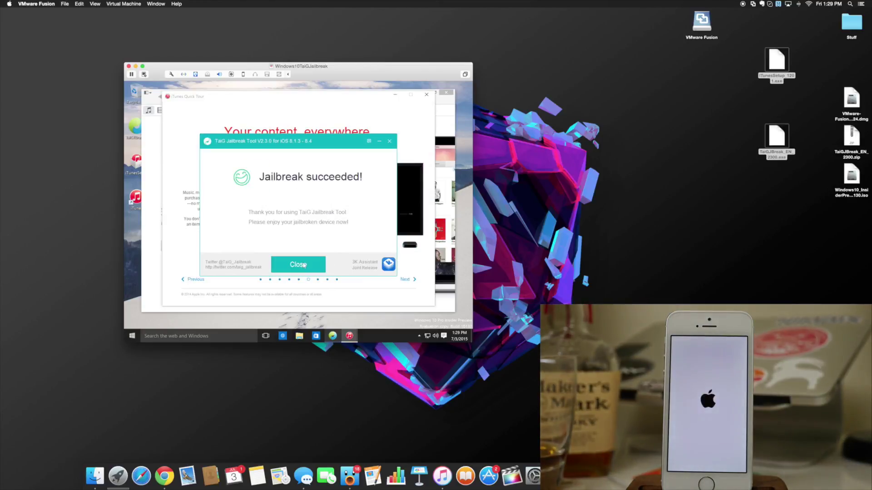
click(304, 265)
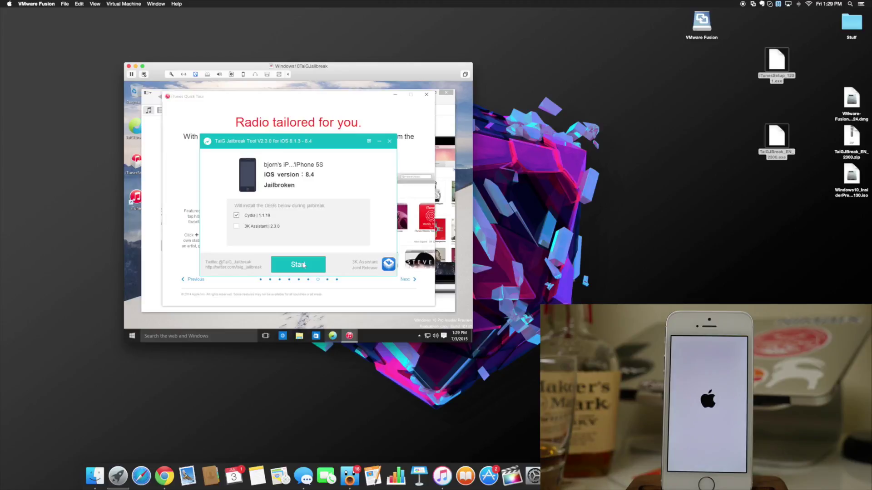